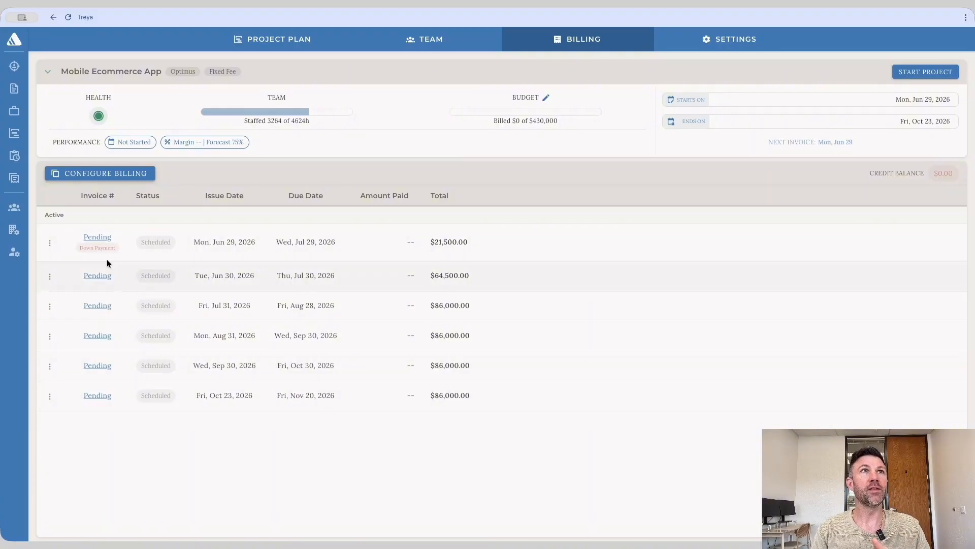
- View the invoices overview, and examine the timeline and payment schedule in the Customer Loyalty App deal's statement of work
click(31, 177)
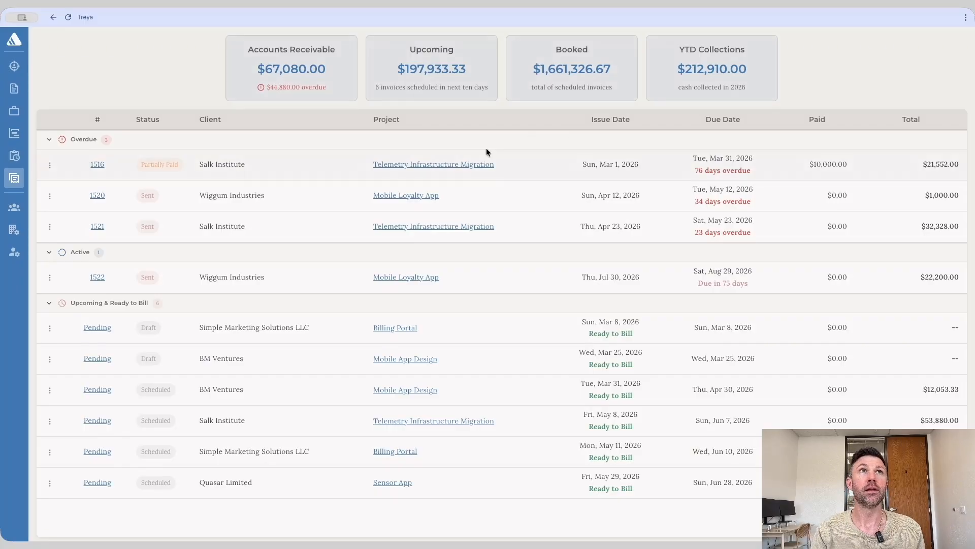
click(20, 87)
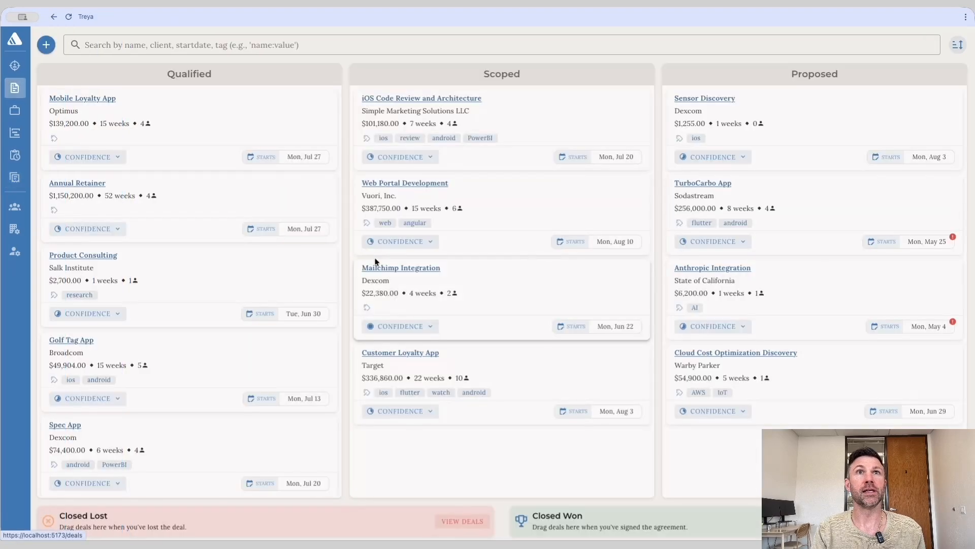
click(423, 354)
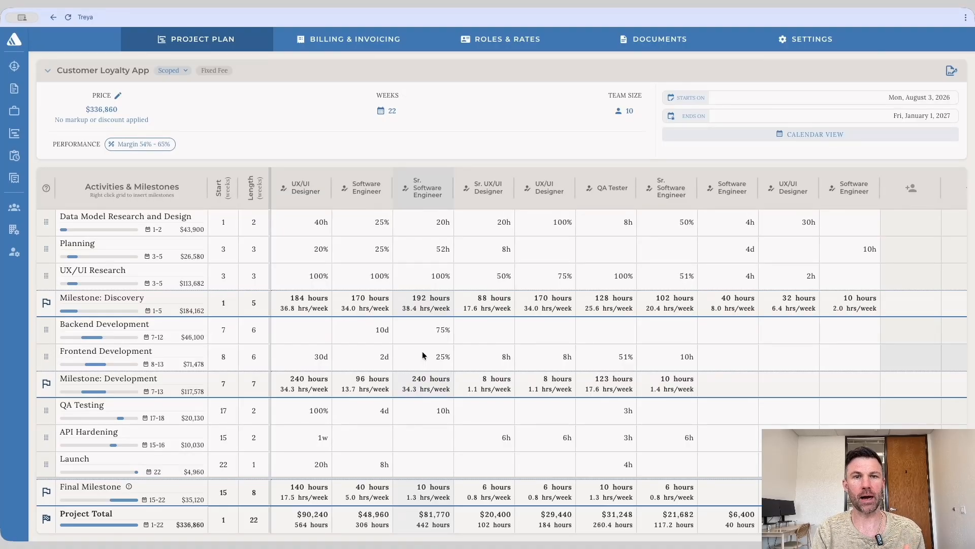
click(948, 74)
scroll(574, 327, down, 5)
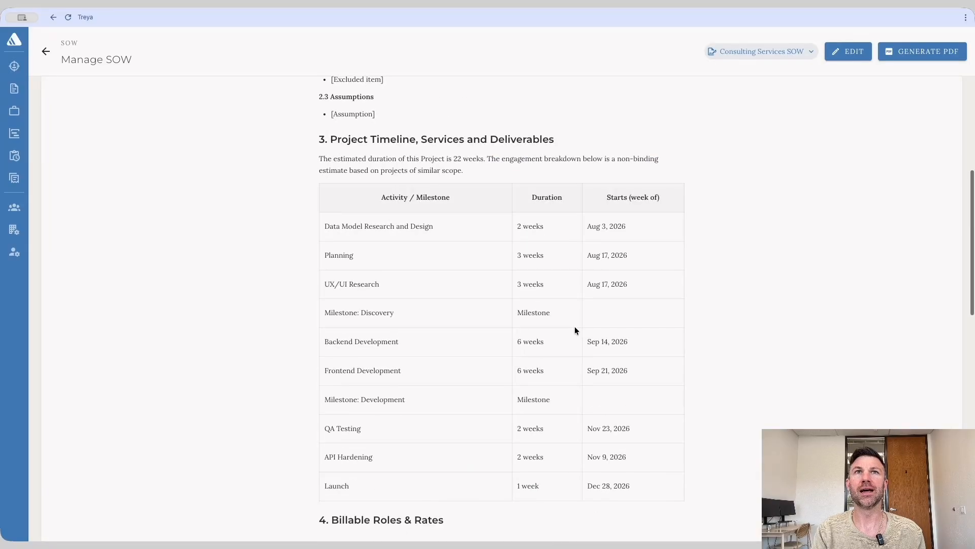
scroll(574, 330, down, 7)
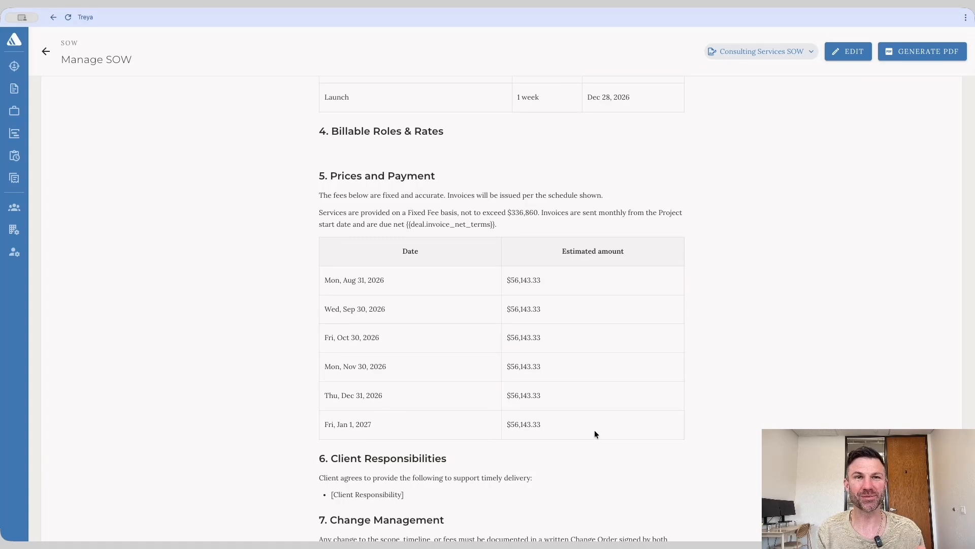
- Return to the Customer Loyalty App deal and examine its invoice schedule and project plan
mouse_move(20, 89)
click(79, 90)
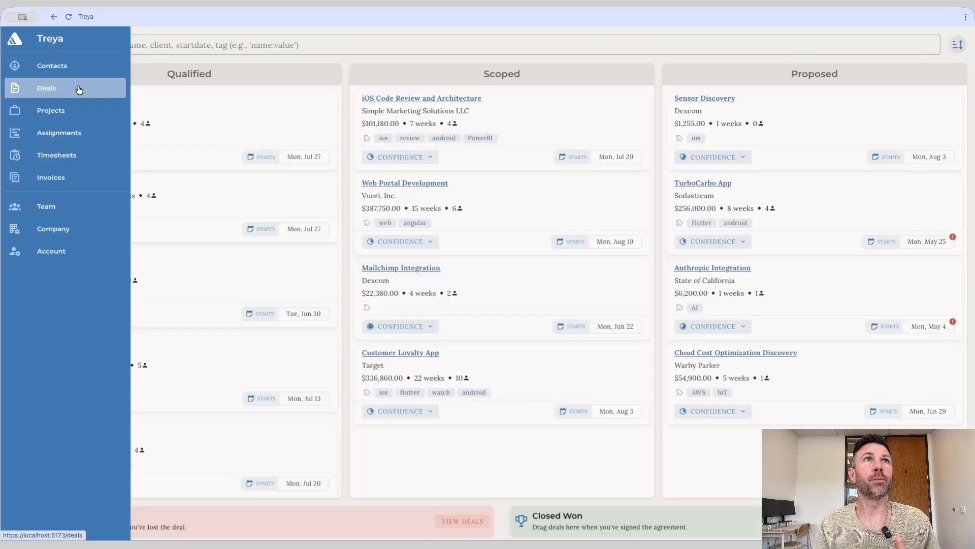
click(411, 353)
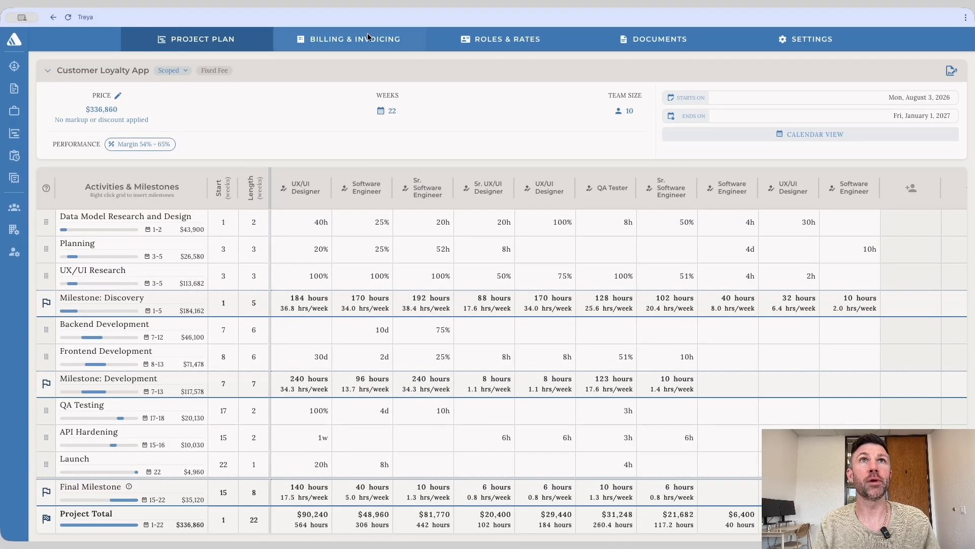
click(367, 37)
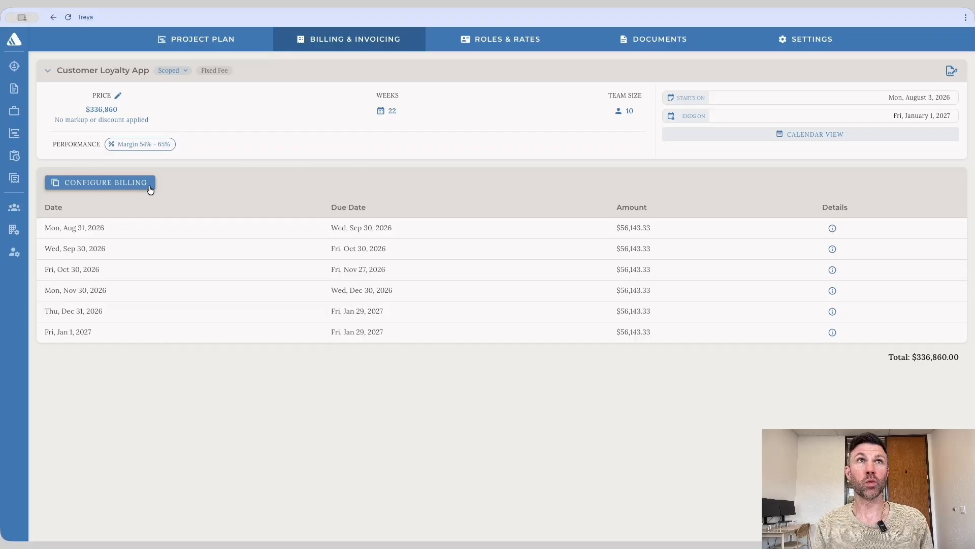
click(183, 45)
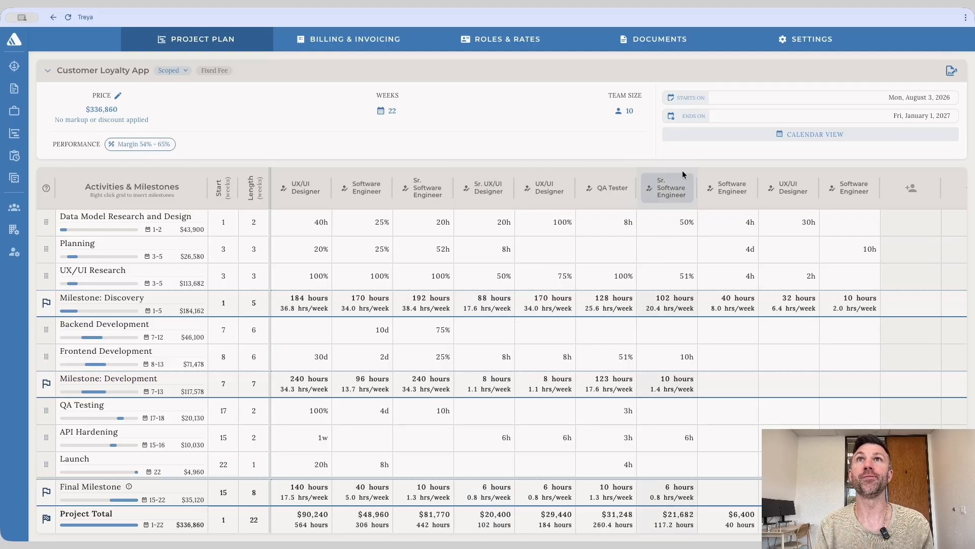
click(707, 100)
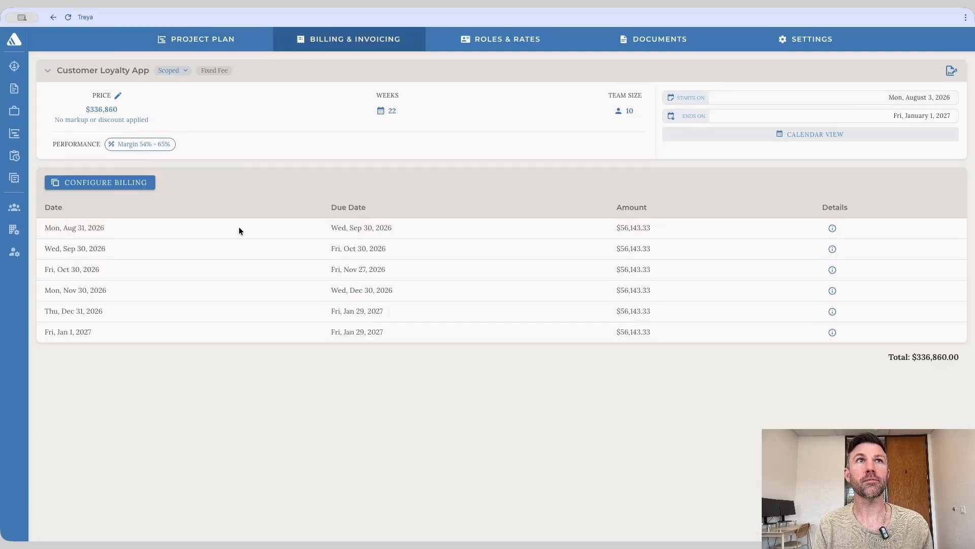
- Set the deal's monthly billing to send invoices on day 6 of the month and save the billing options
click(142, 182)
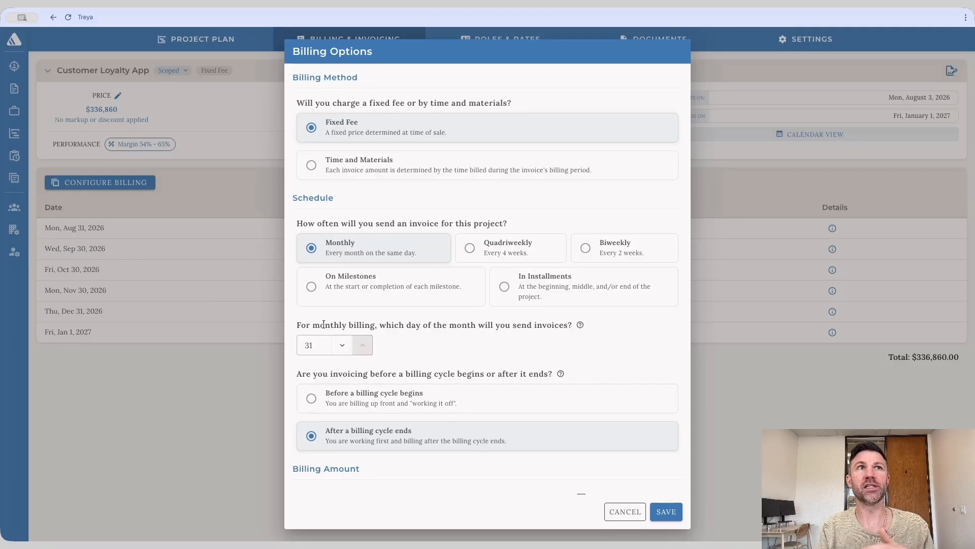
drag(326, 341, 273, 336)
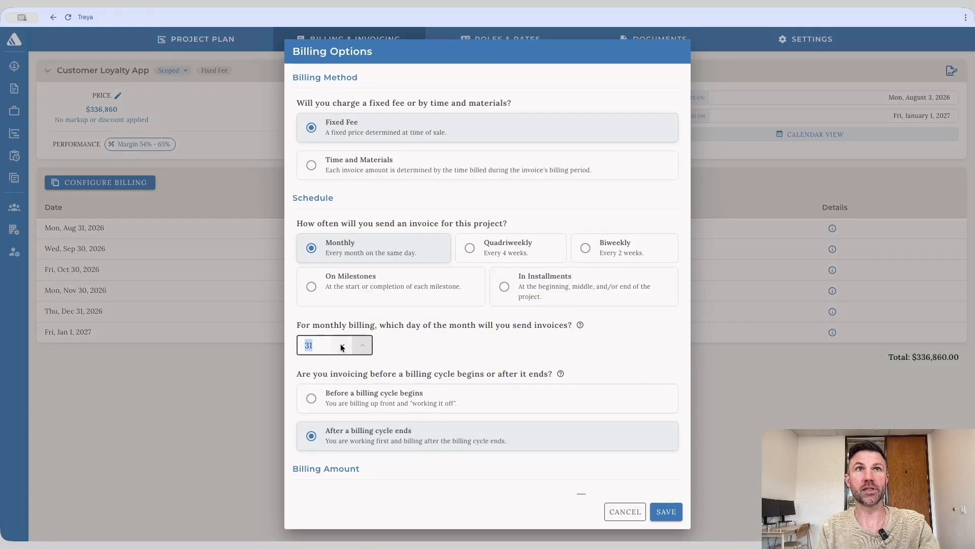
text(6)
click(665, 511)
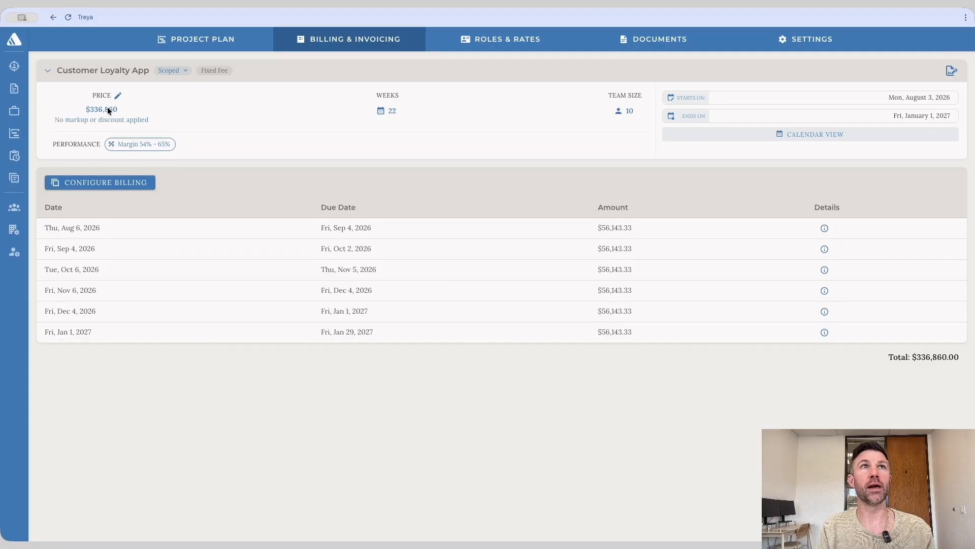
- Add a $30,000 markup to the Customer Loyalty App deal and set its start date to Monday, August 24, 2026
click(118, 96)
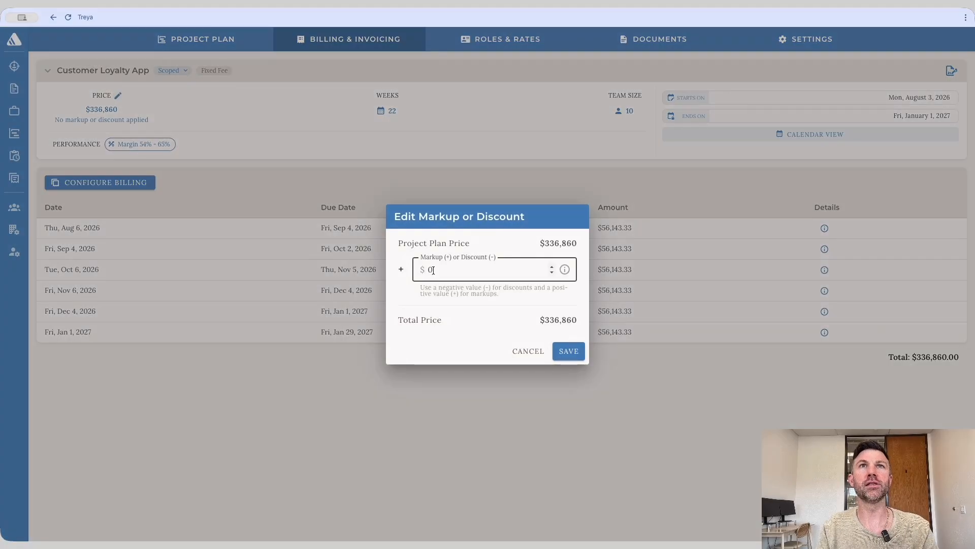
text(30000)
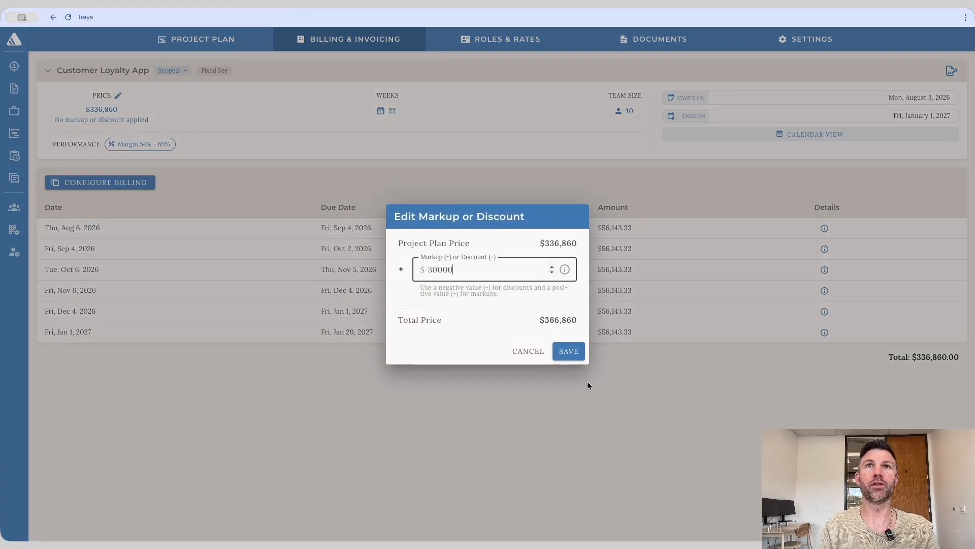
click(572, 349)
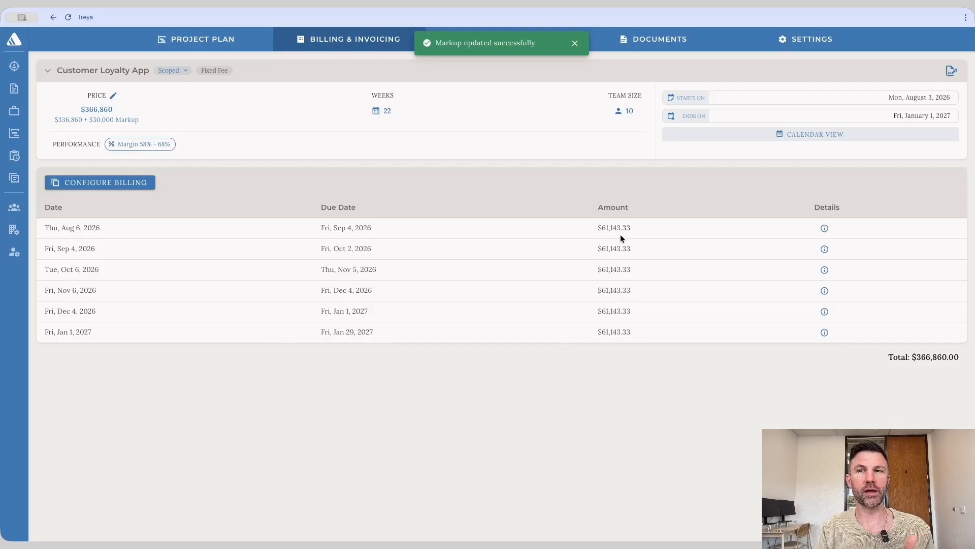
click(706, 98)
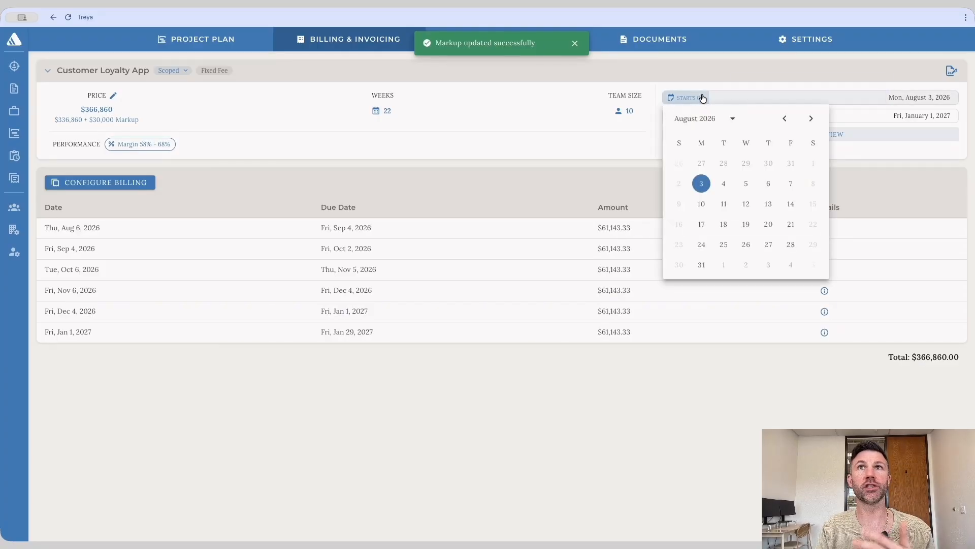
click(702, 245)
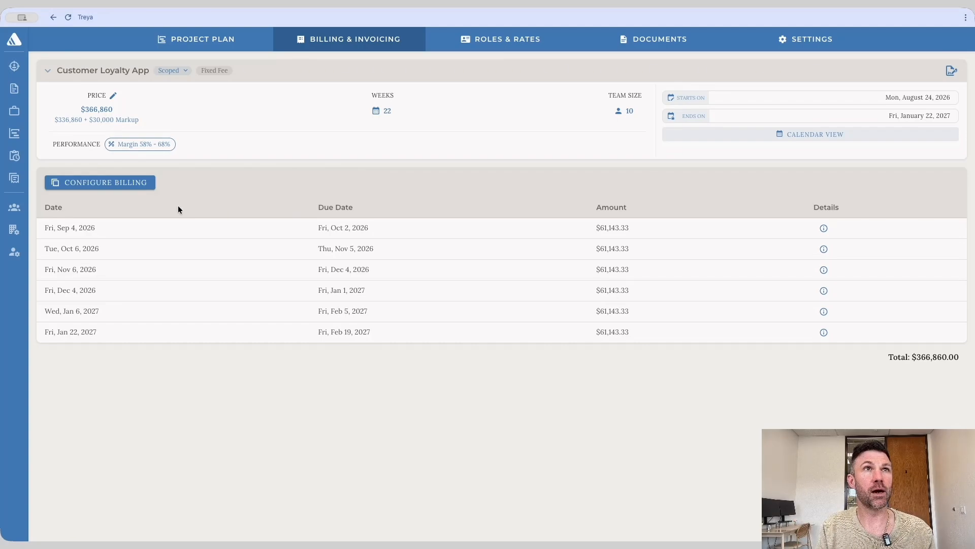
- Change the deal's invoice frequency to Biweekly and save the billing options
click(144, 183)
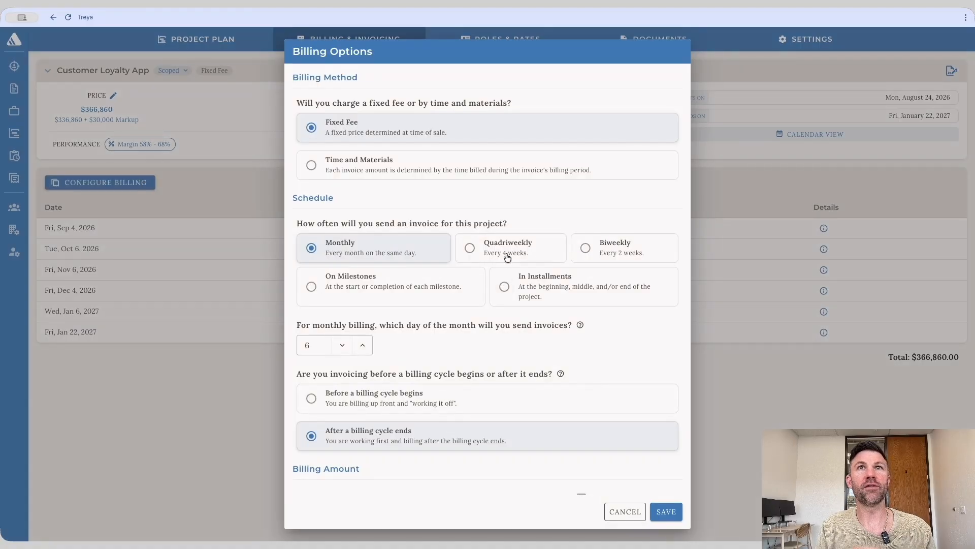
click(596, 254)
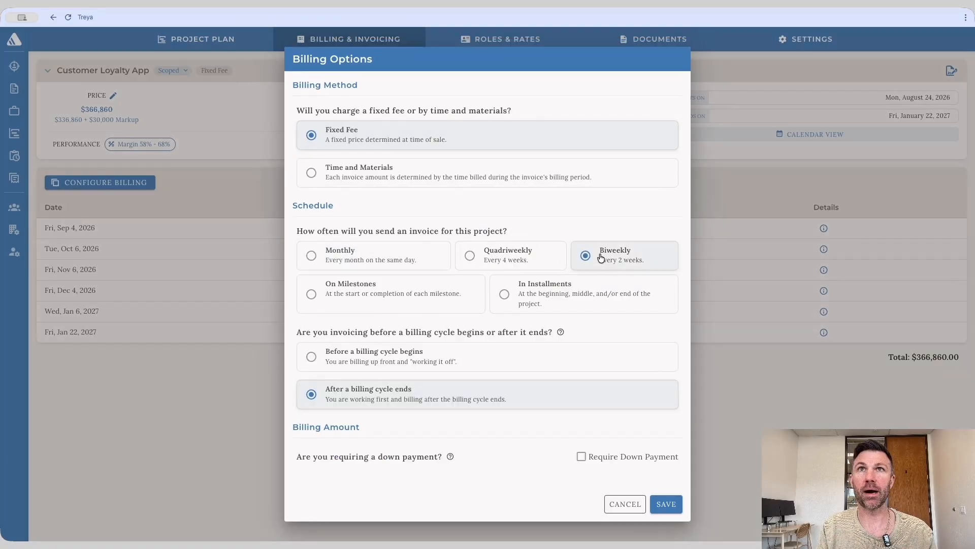
click(666, 504)
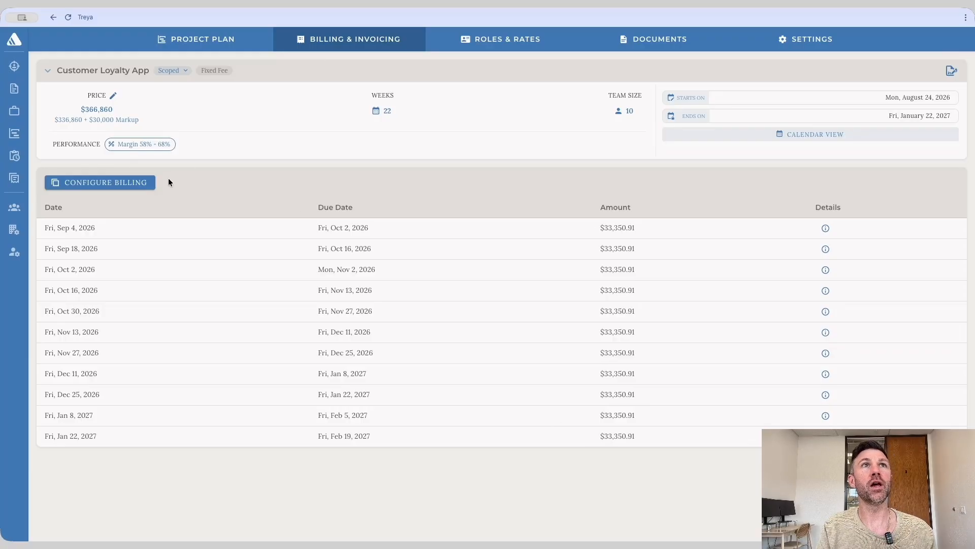
- Change the deal's billing schedule to On Milestones, save it, and compare the invoices with the project plan's milestones
click(146, 183)
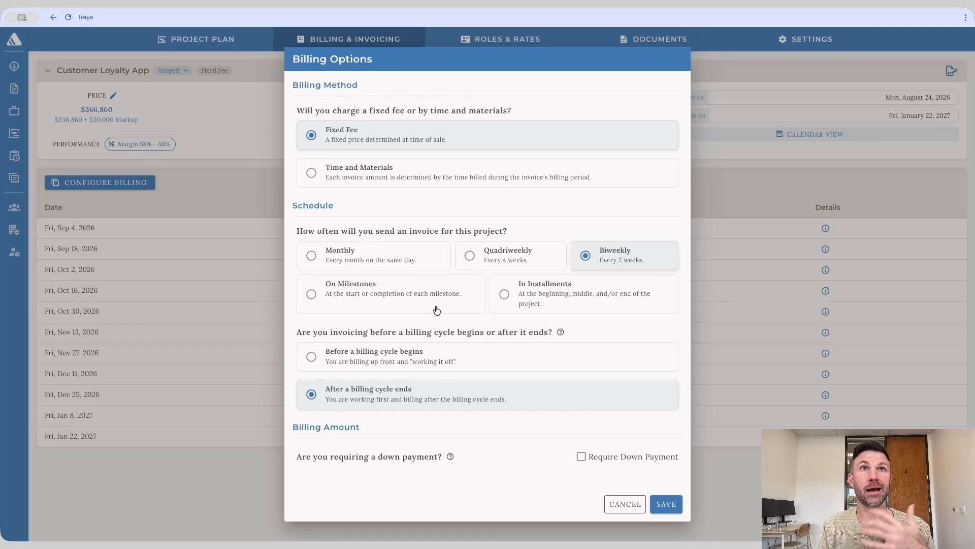
click(437, 308)
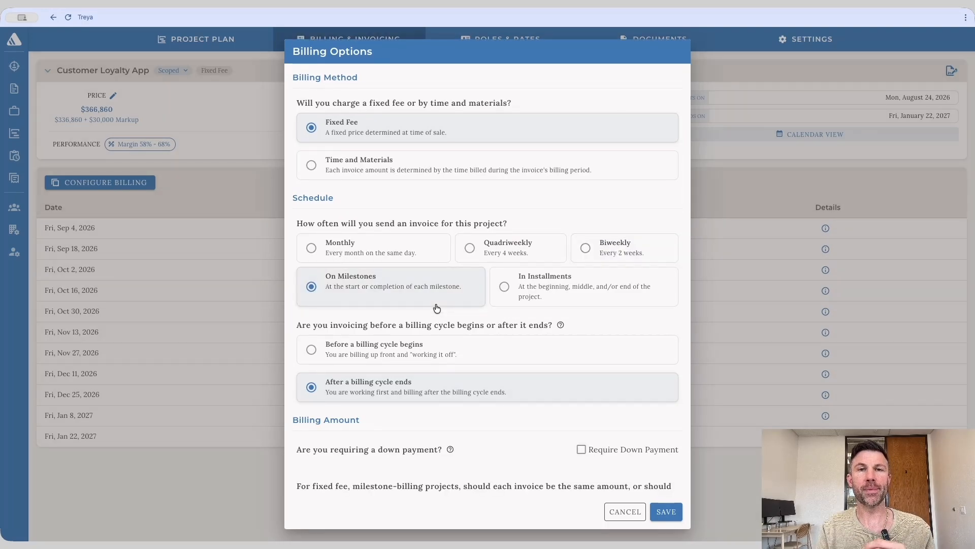
click(664, 512)
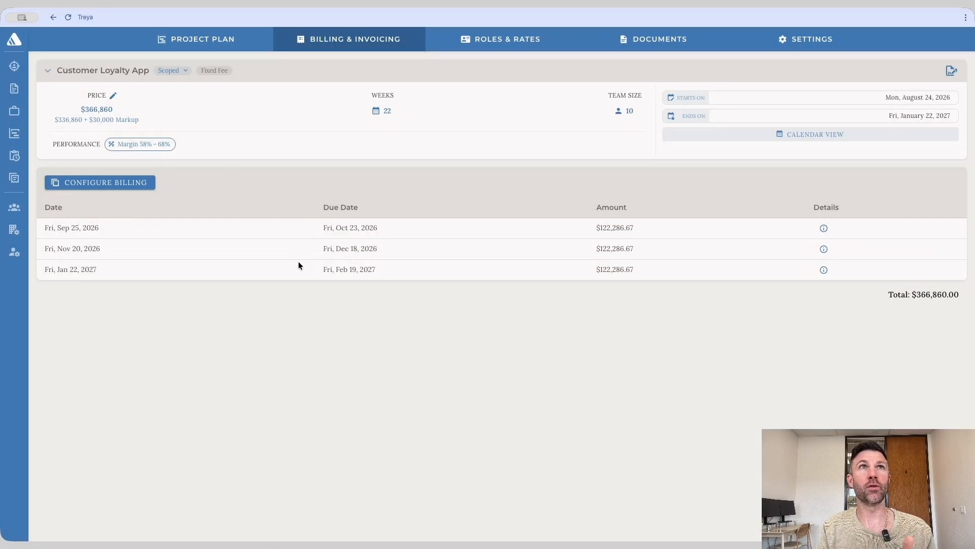
click(219, 51)
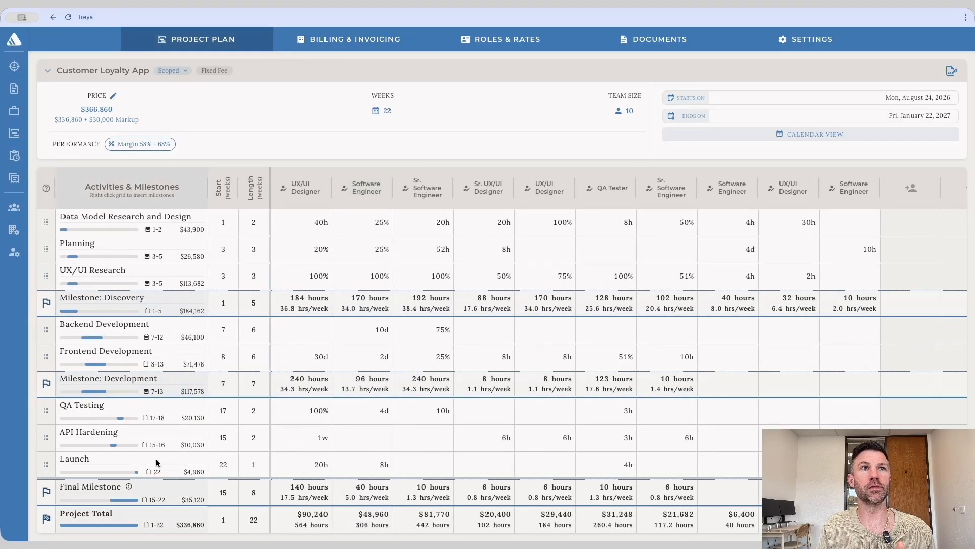
click(381, 40)
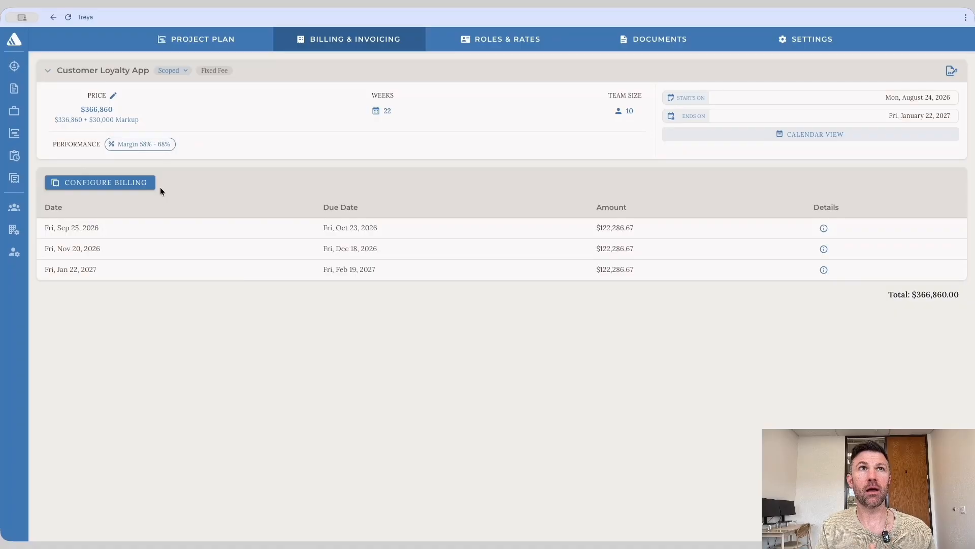
- Change the deal's billing schedule to In Installments, invoiced at the beginning and end of the project, and save
click(151, 184)
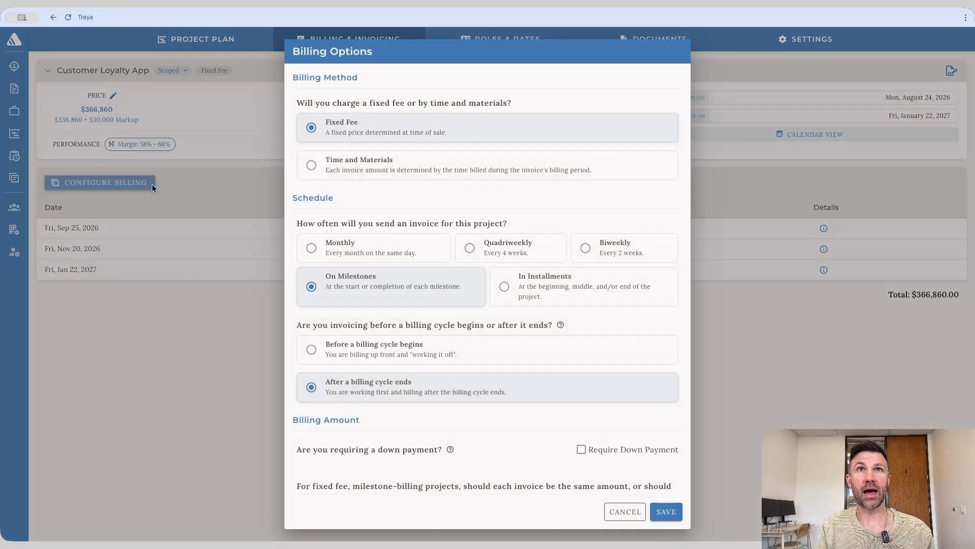
click(539, 298)
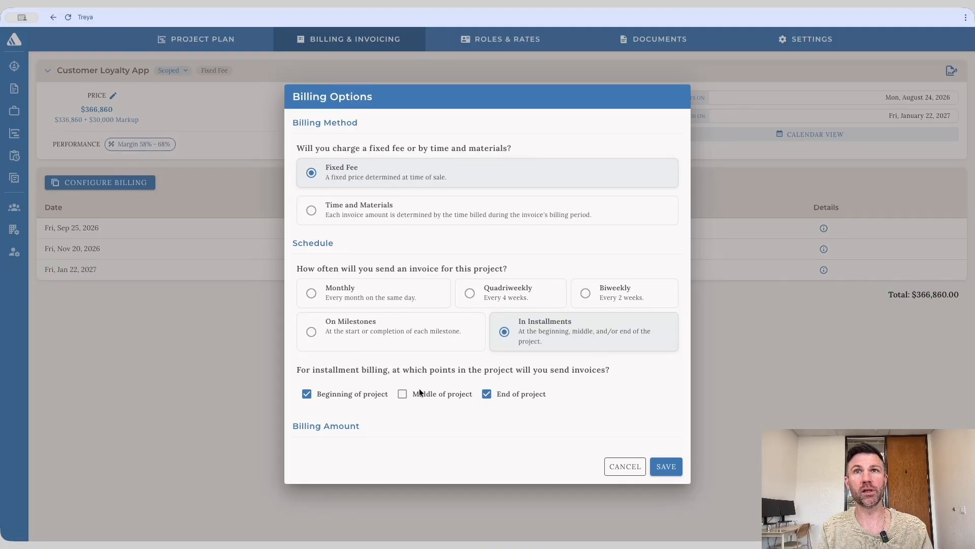
click(665, 466)
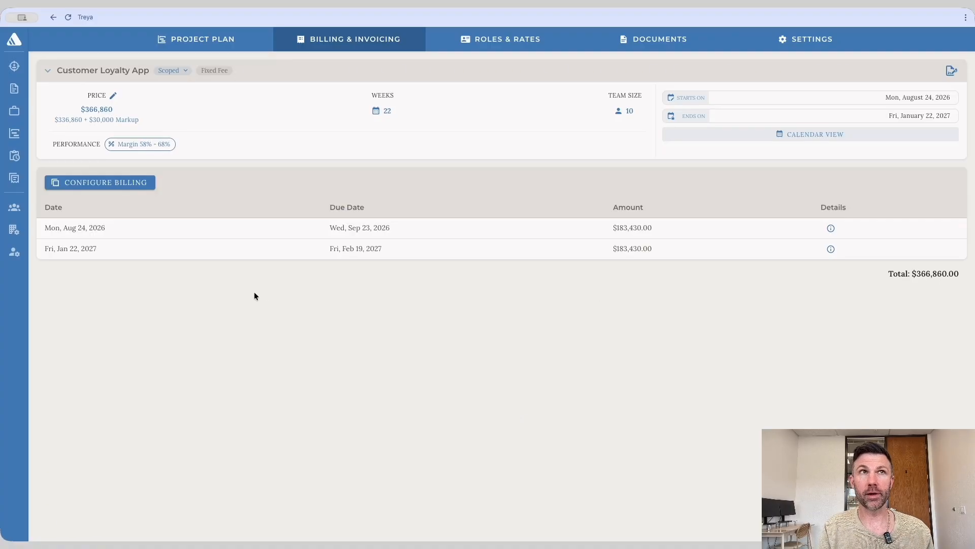
- Switch the deal to Monthly billing with a required 5 percent down payment, trying Security Retainer before saving it as an Advance Fee
click(144, 183)
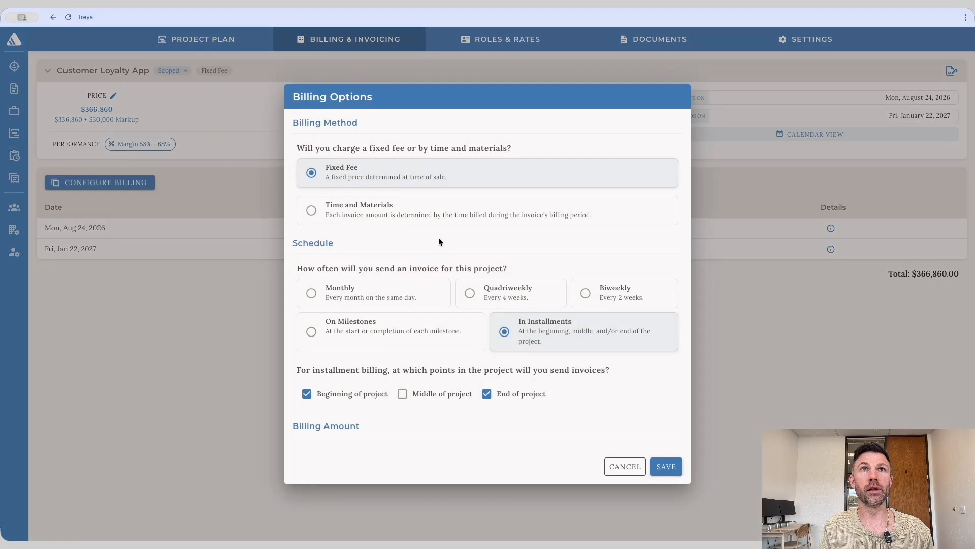
click(414, 290)
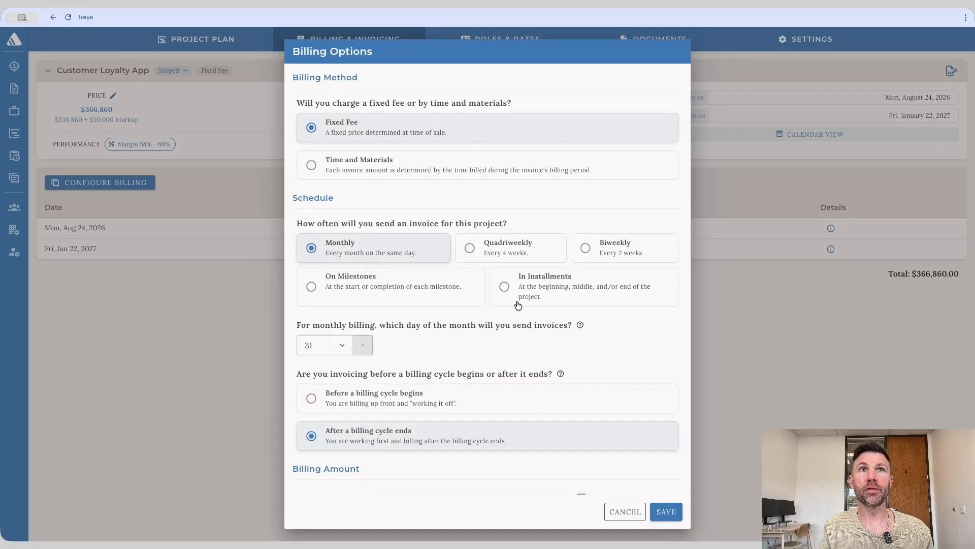
scroll(518, 305, down, 1)
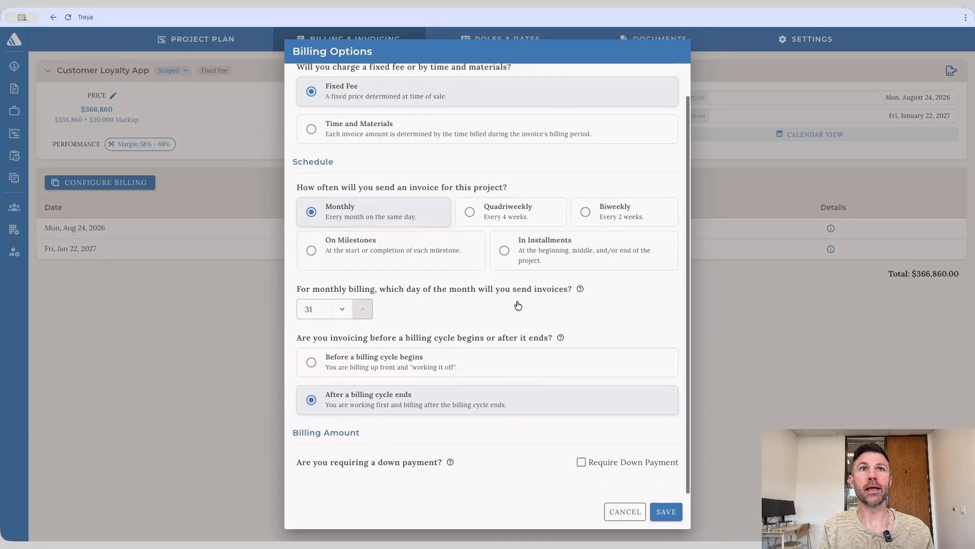
click(587, 464)
scroll(552, 355, down, 3)
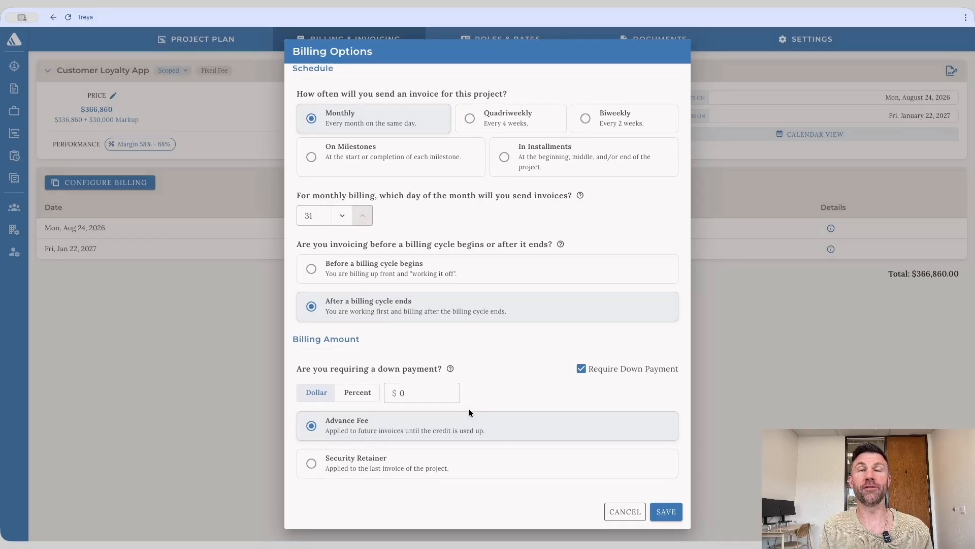
click(375, 395)
text(5)
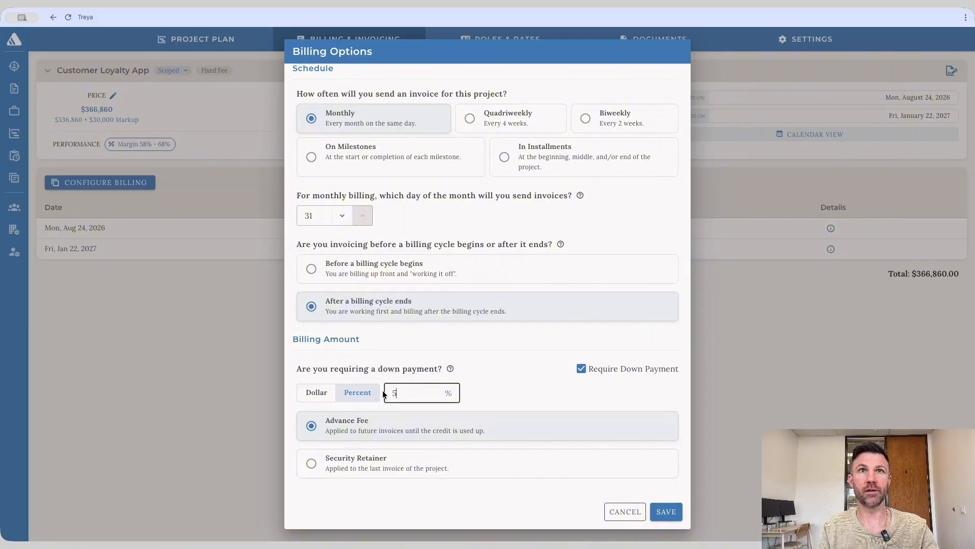
click(465, 465)
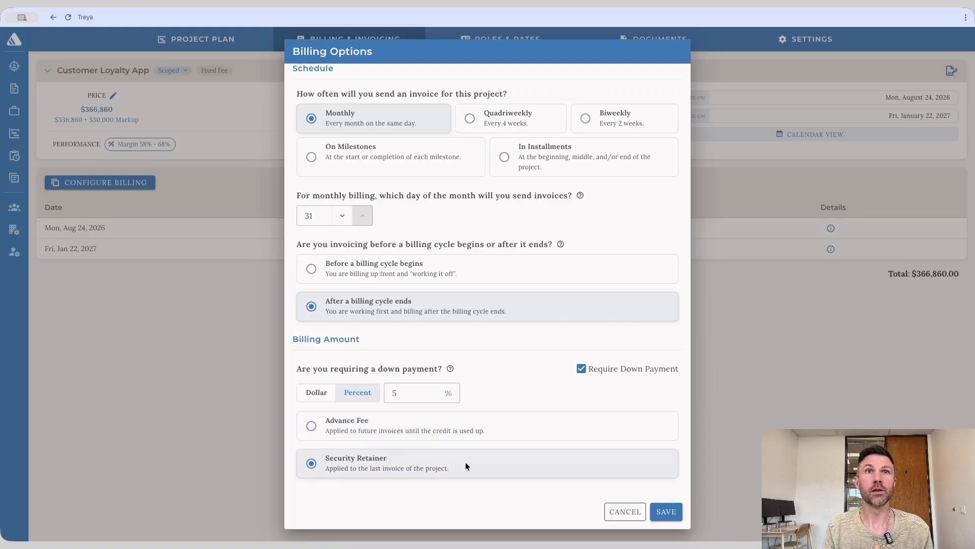
click(659, 508)
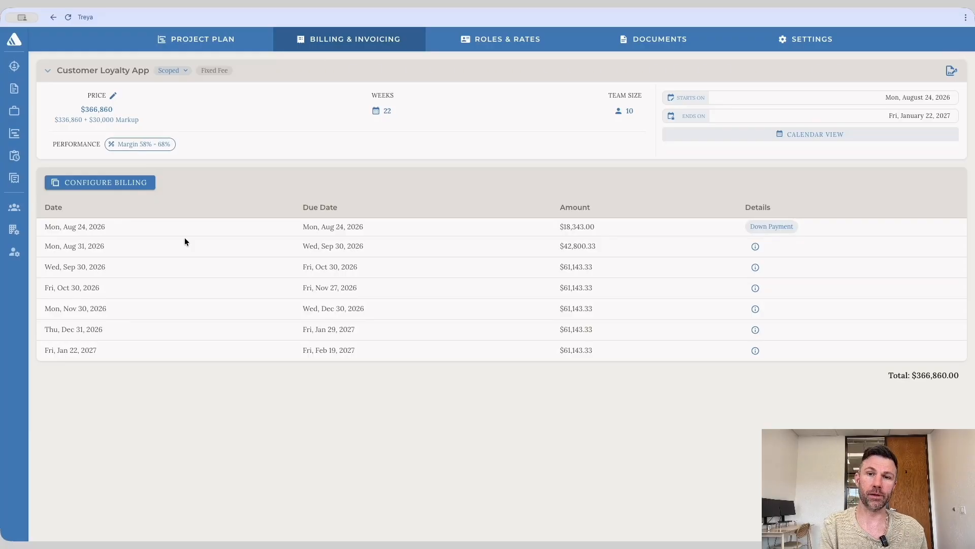
- Remove the down payment requirement from the billing options and save with monthly invoices sent after a billing cycle ends
click(141, 184)
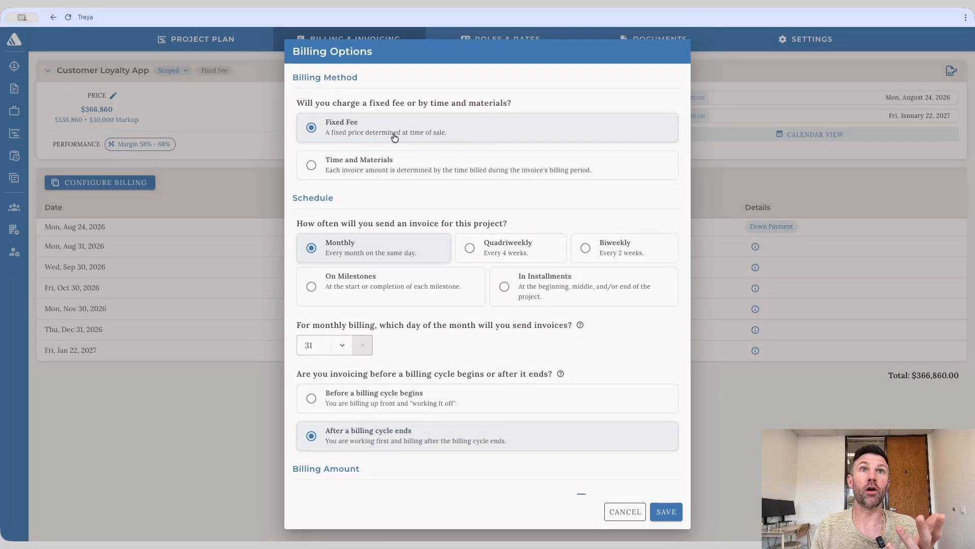
scroll(486, 281, down, 3)
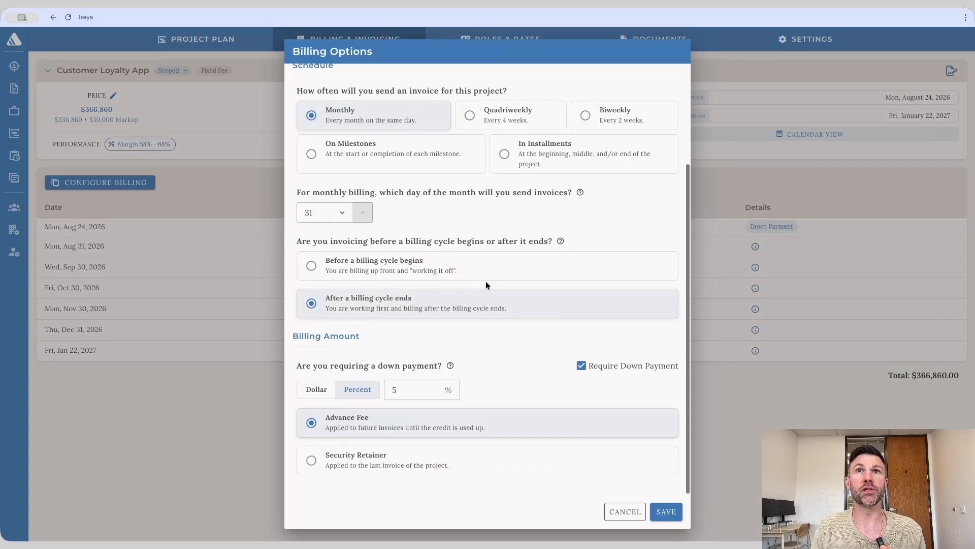
click(588, 374)
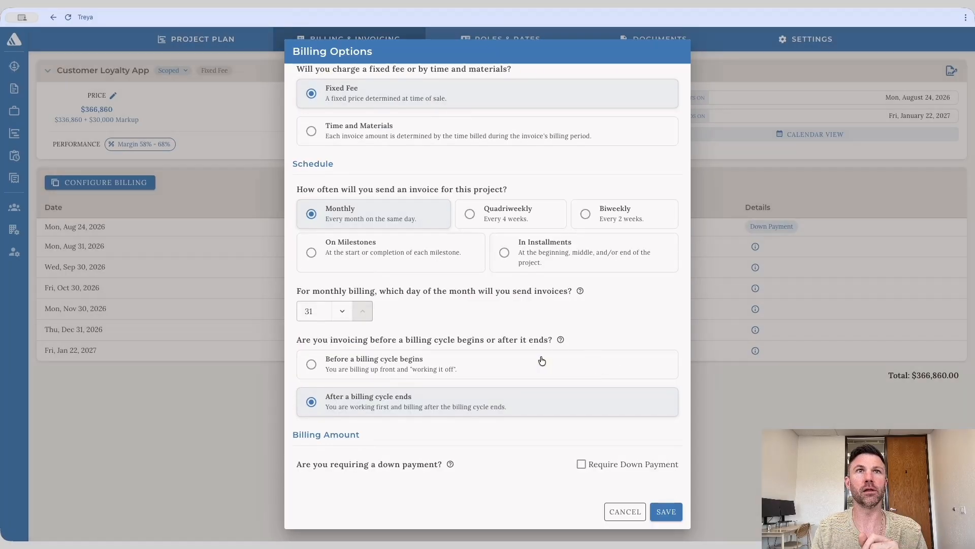
click(371, 369)
click(667, 508)
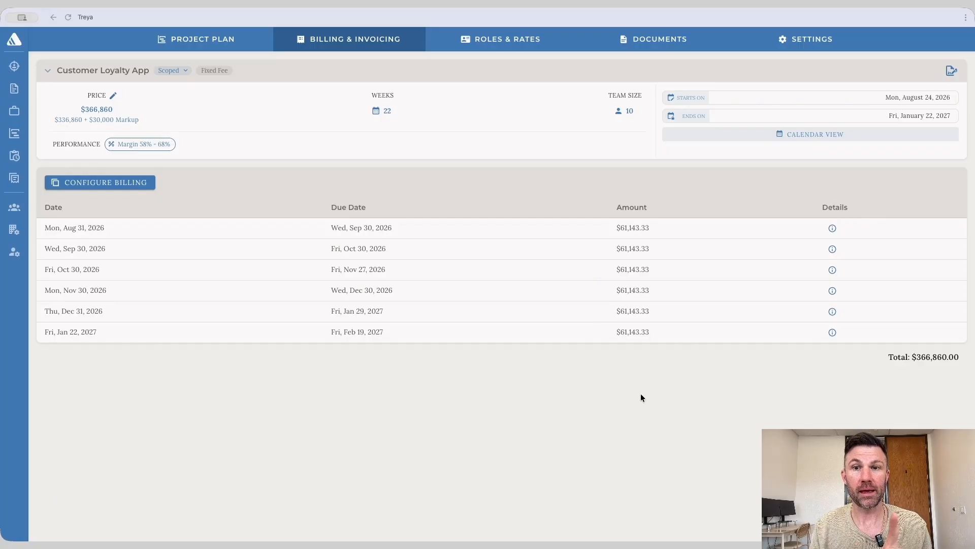
- Change the deal's billing method to Time and Materials, save, and compare the invoice amounts with the work in the project plan
click(145, 182)
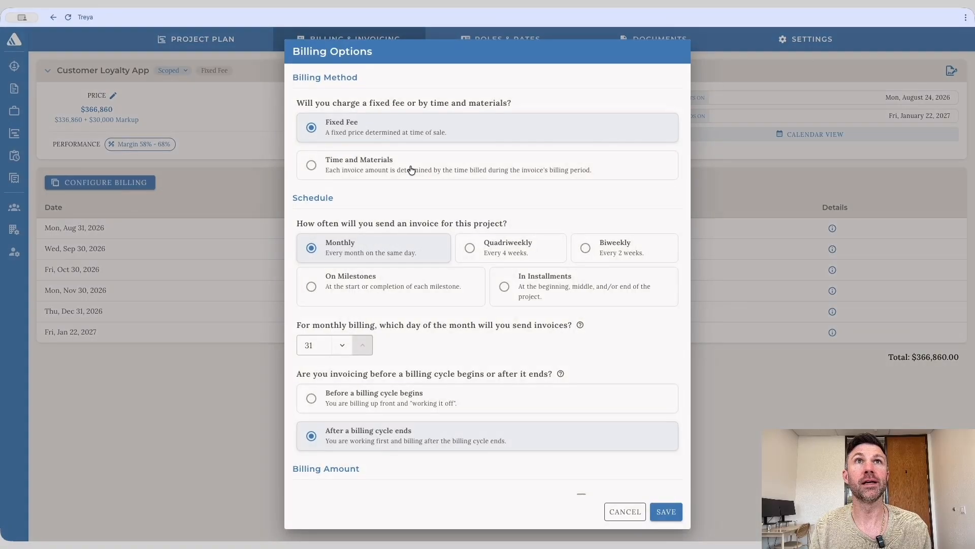
click(667, 479)
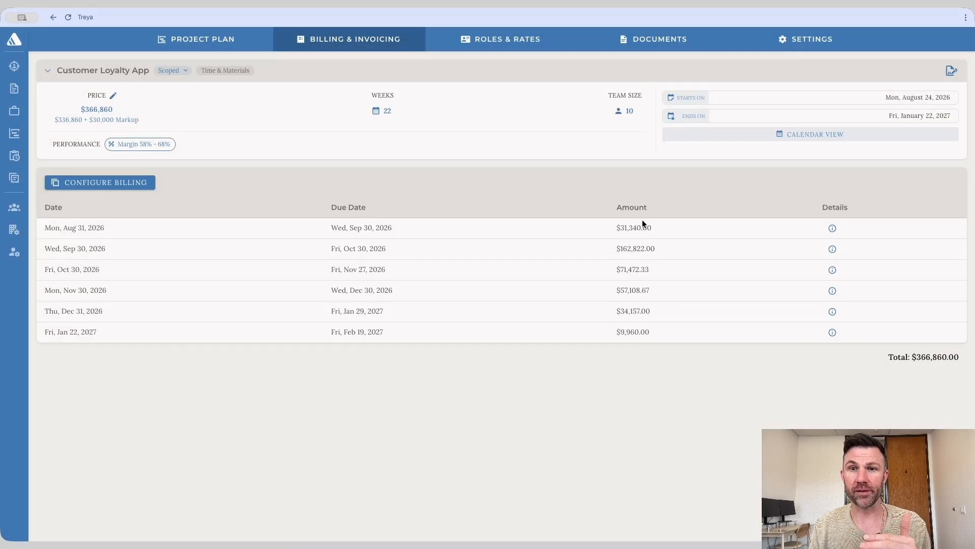
click(225, 38)
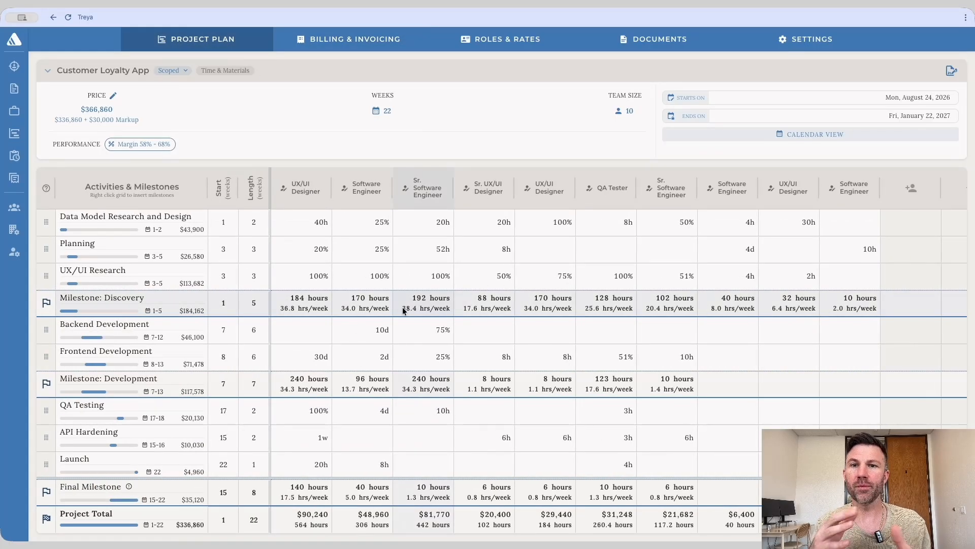
click(392, 48)
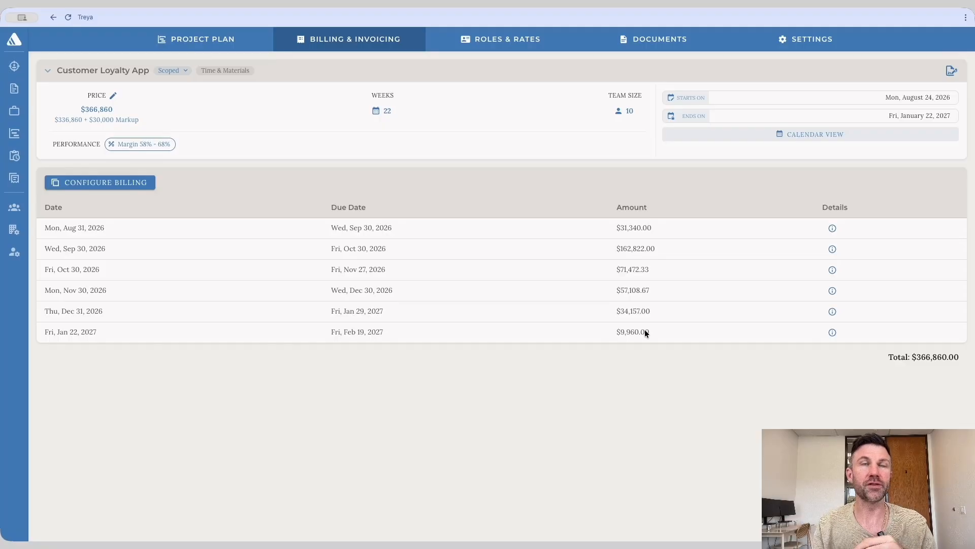
- Return the deal to Fixed Fee billed On Milestones, with invoice amounts based on the amount of work in each billing period, and save
click(127, 188)
click(412, 168)
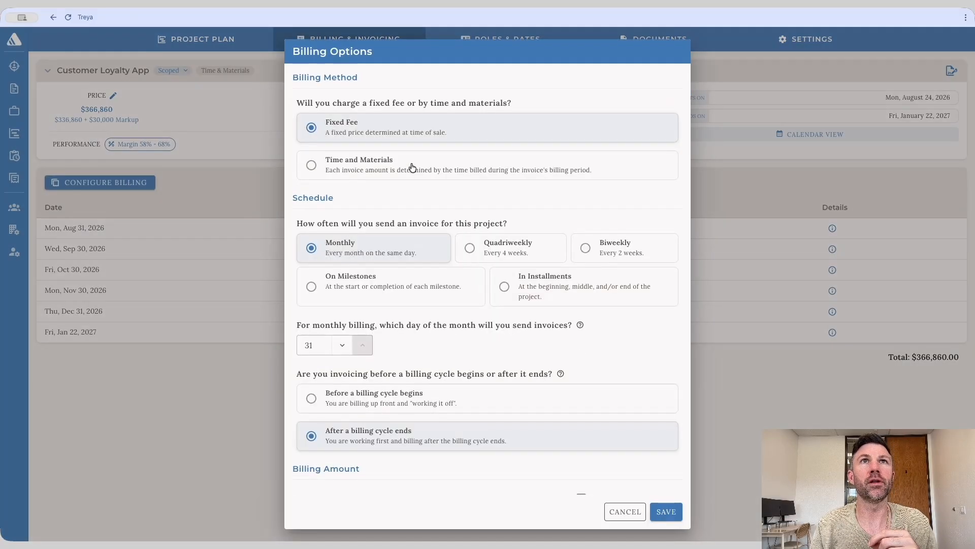
scroll(430, 275, down, 1)
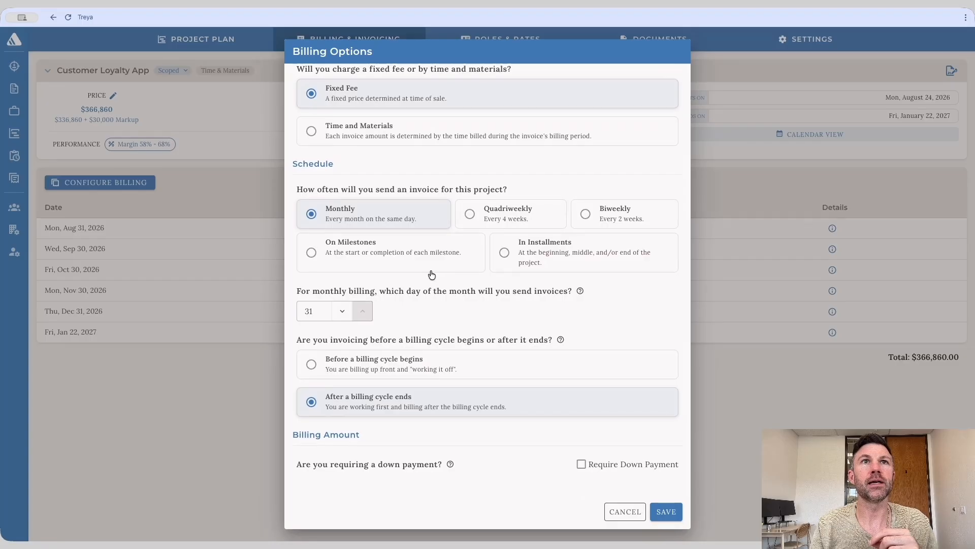
click(425, 262)
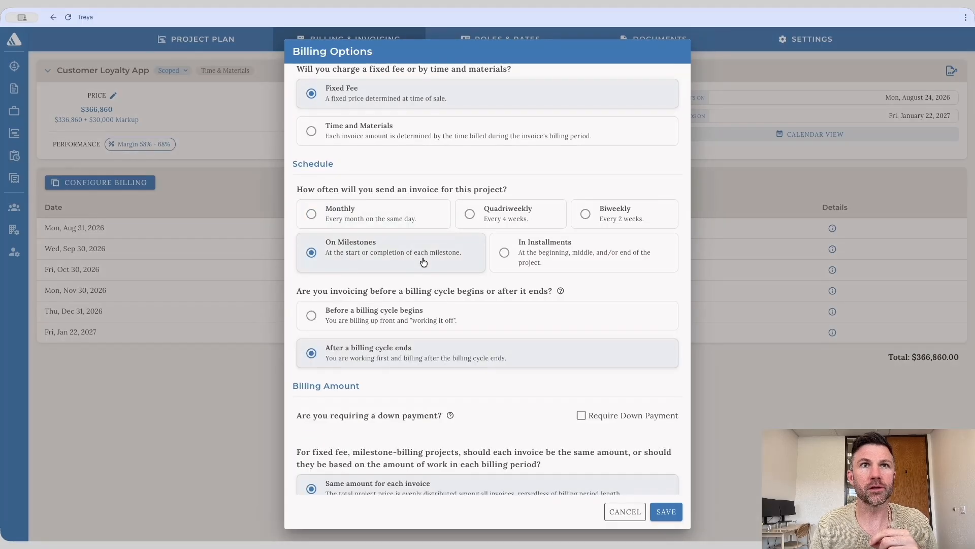
scroll(478, 306, down, 2)
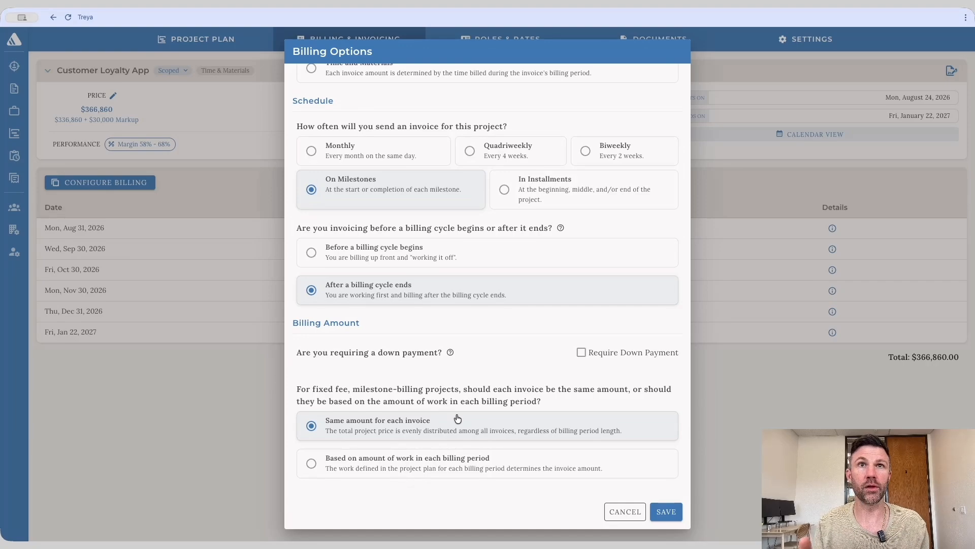
click(431, 467)
click(669, 512)
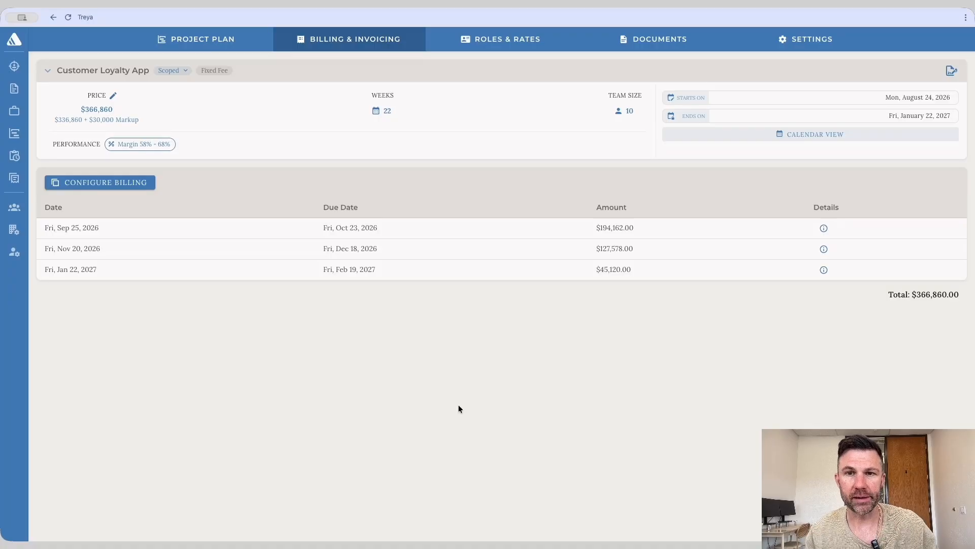
- Open the Sensor App project's billing page and review its scheduled and paid invoices
click(15, 111)
click(138, 271)
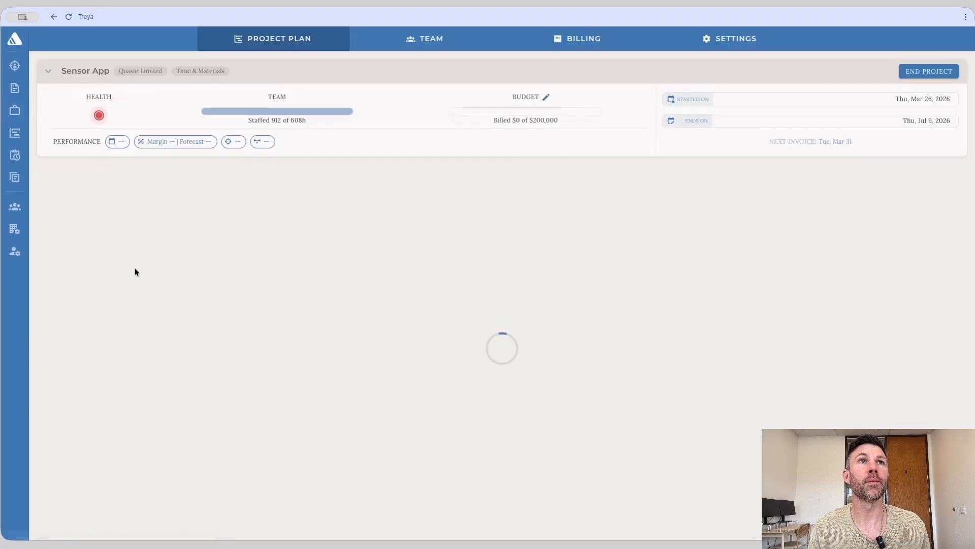
click(553, 40)
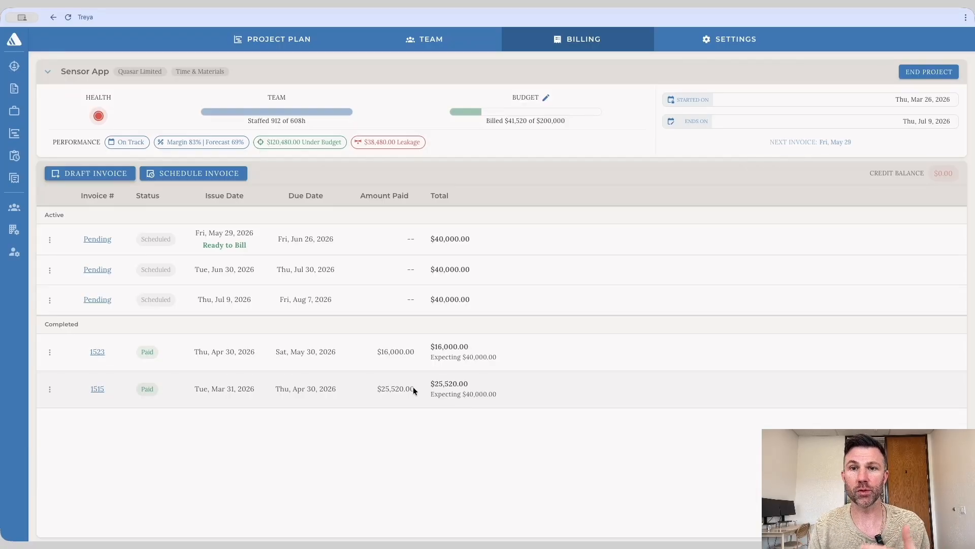
- Add a scheduled invoice of $10,000 dated Monday, August 24, 2026 to the Sensor App project
click(172, 175)
click(480, 266)
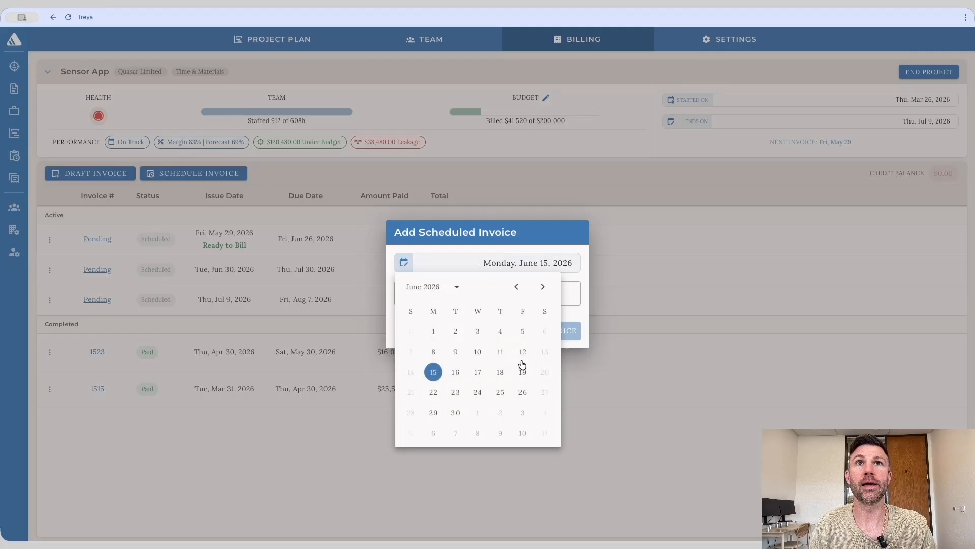
click(543, 286)
click(543, 286)
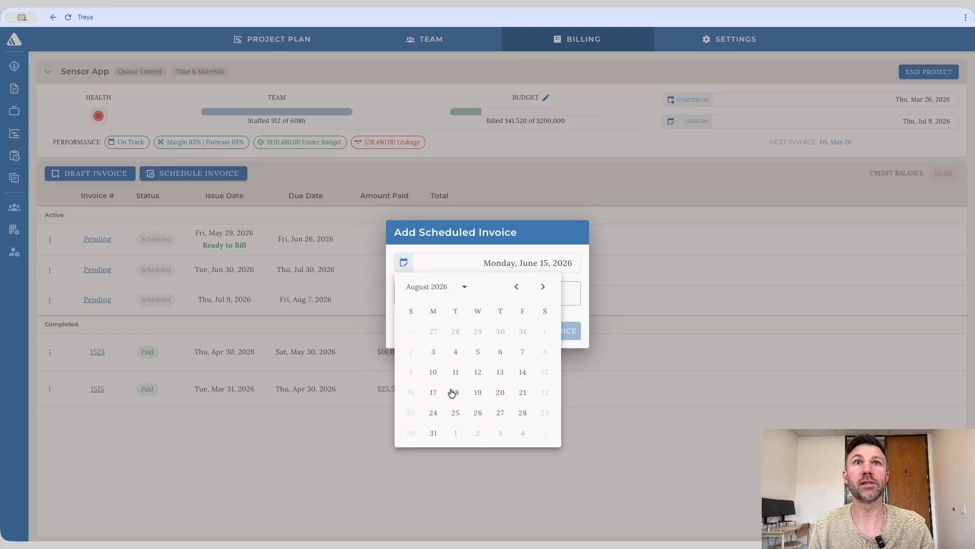
click(433, 413)
click(462, 290)
text(10000)
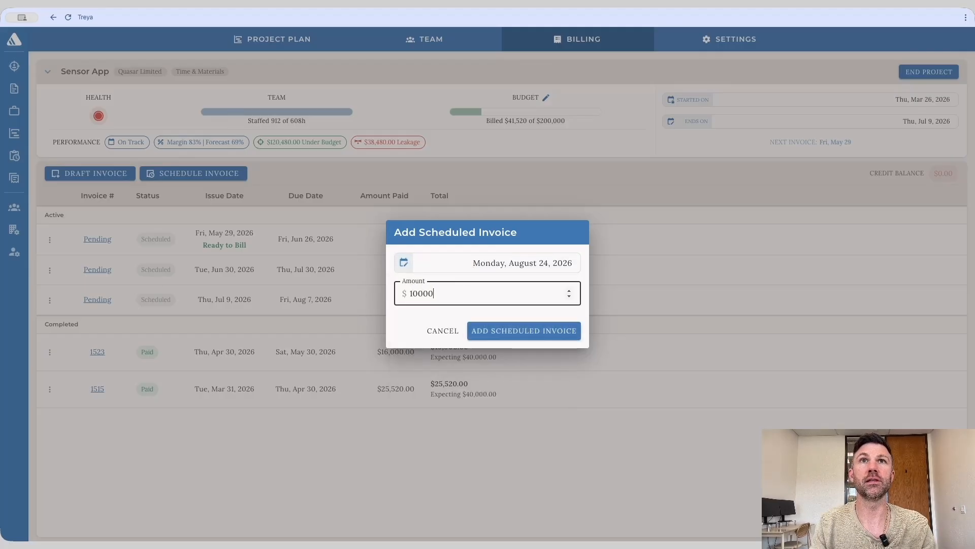
click(477, 332)
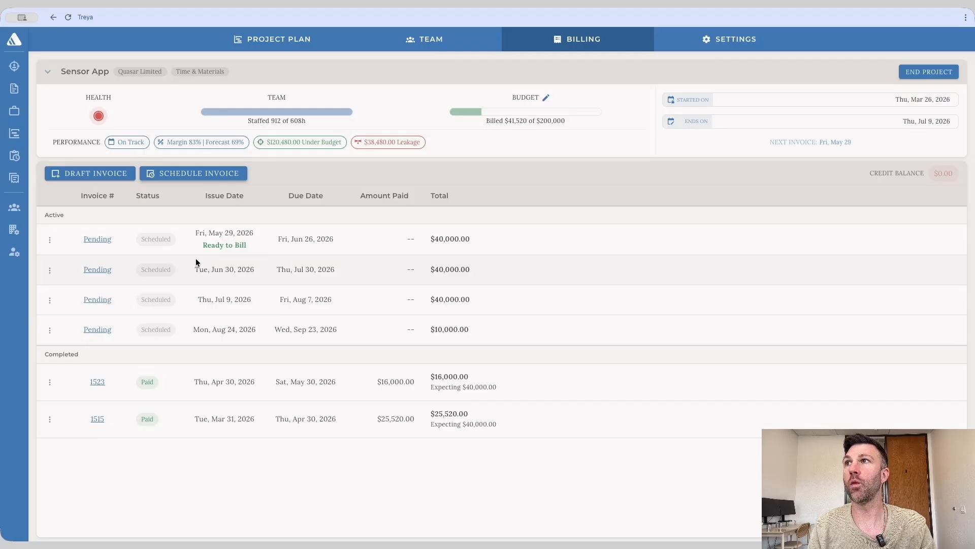
- Start drafting a blank invoice for the Sensor App project instead of using the next scheduled invoice
click(112, 178)
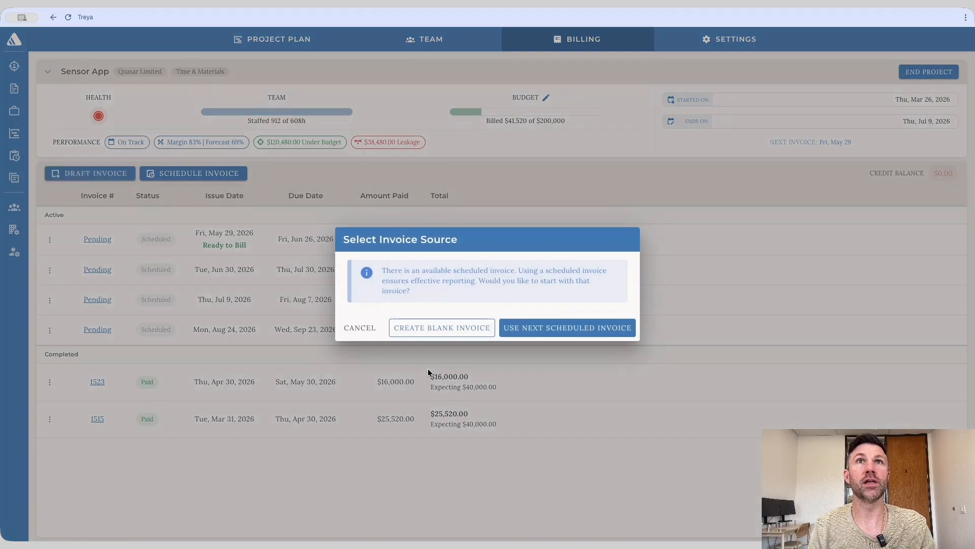
click(468, 328)
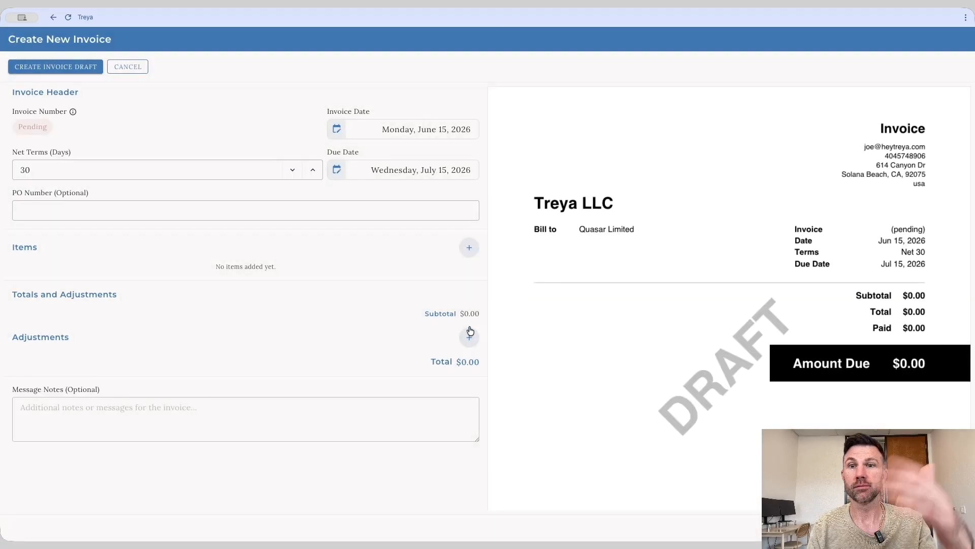